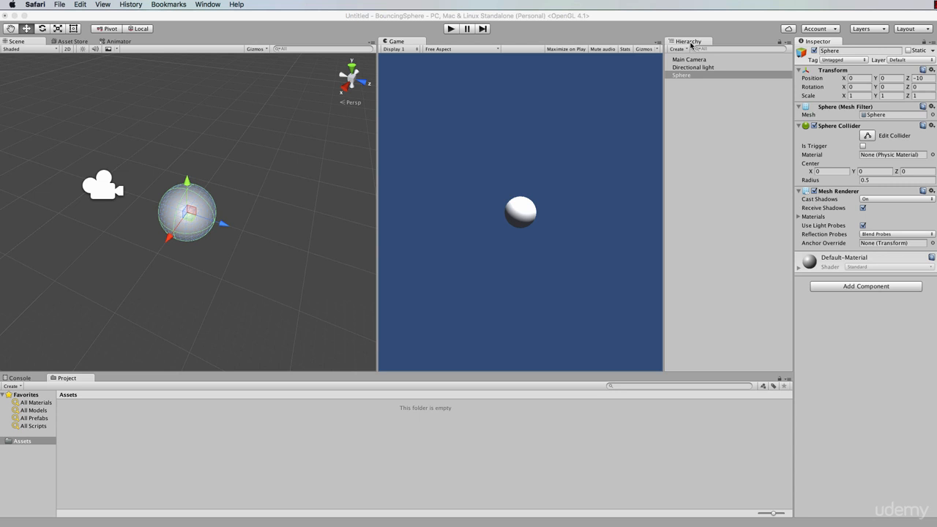
Add a 3D cube as a child of the sphere and lower it beneath the sphere to Y about -1.09.
click(689, 84)
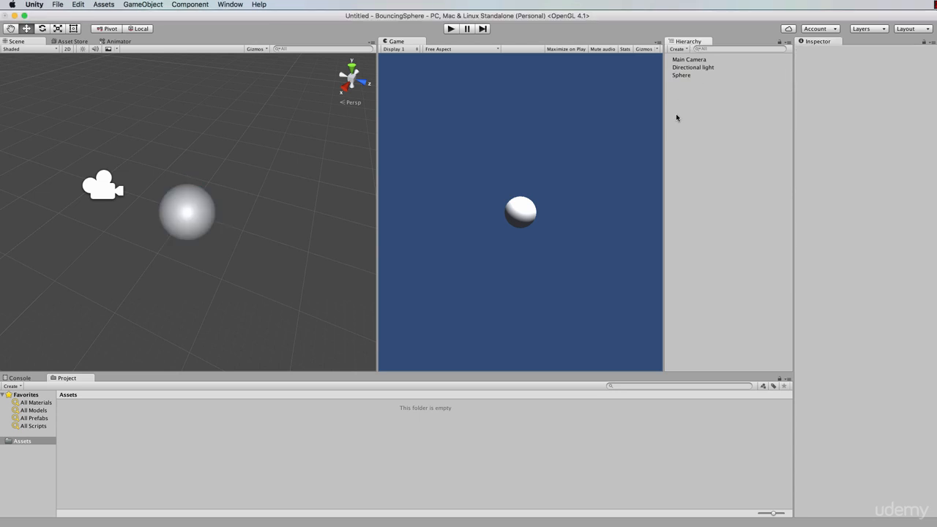
right_click(676, 113)
click(690, 71)
click(686, 77)
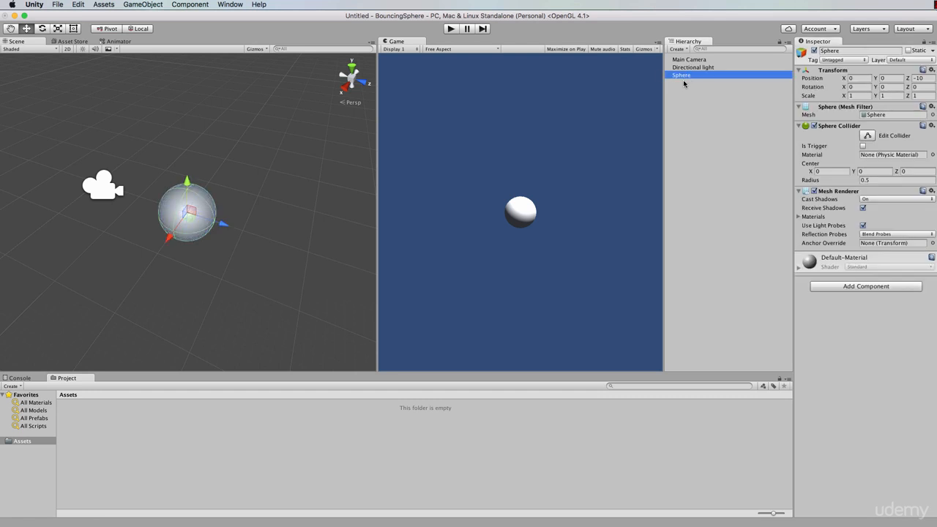
right_click(680, 119)
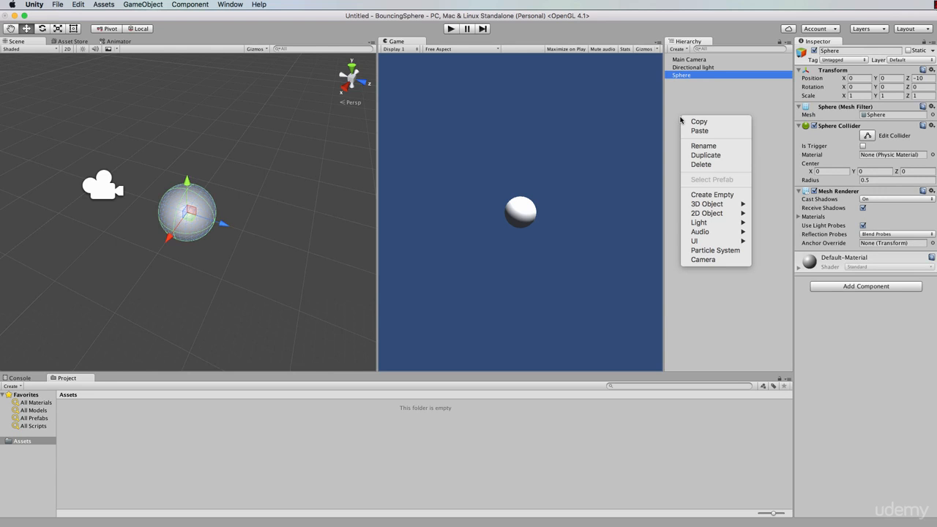
mouse_move(707, 207)
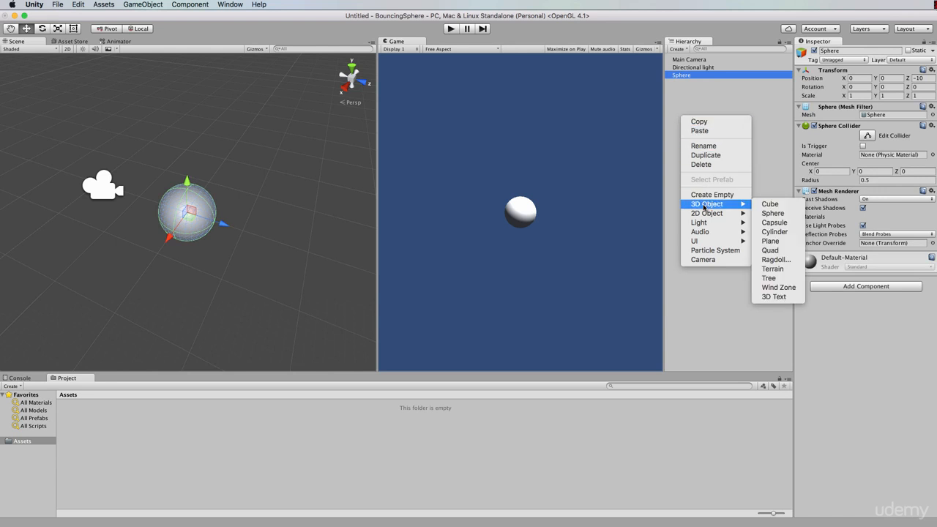
click(772, 205)
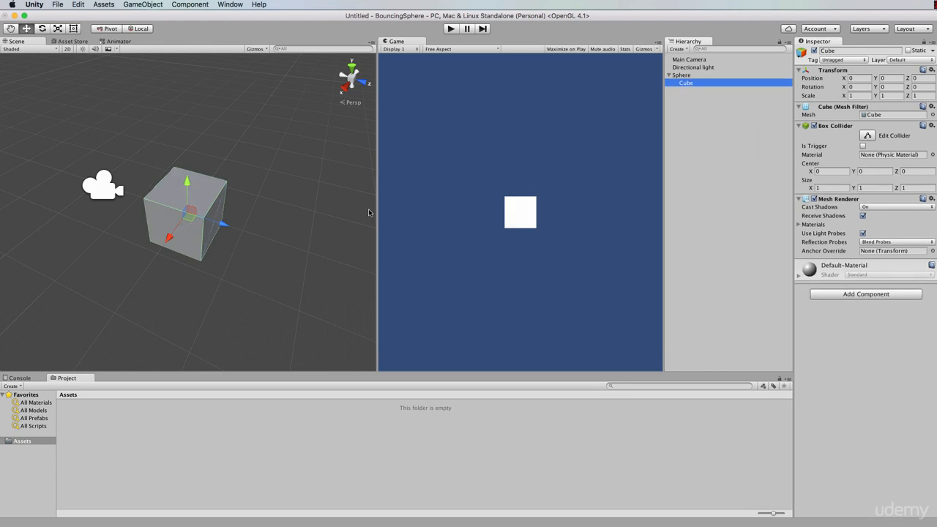
drag(190, 186, 226, 255)
drag(189, 198, 195, 237)
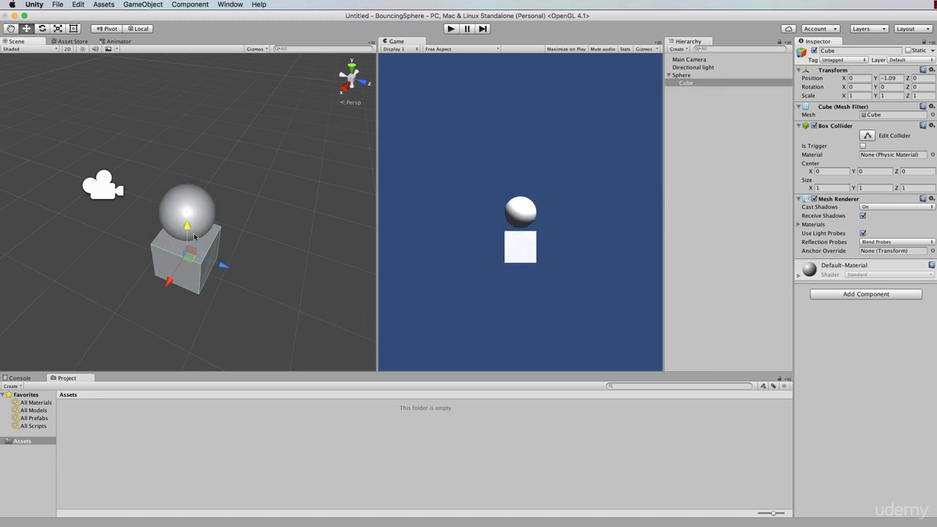
Move the sphere together with its child cube to Y about 0.764 and Z about -9.95.
click(682, 75)
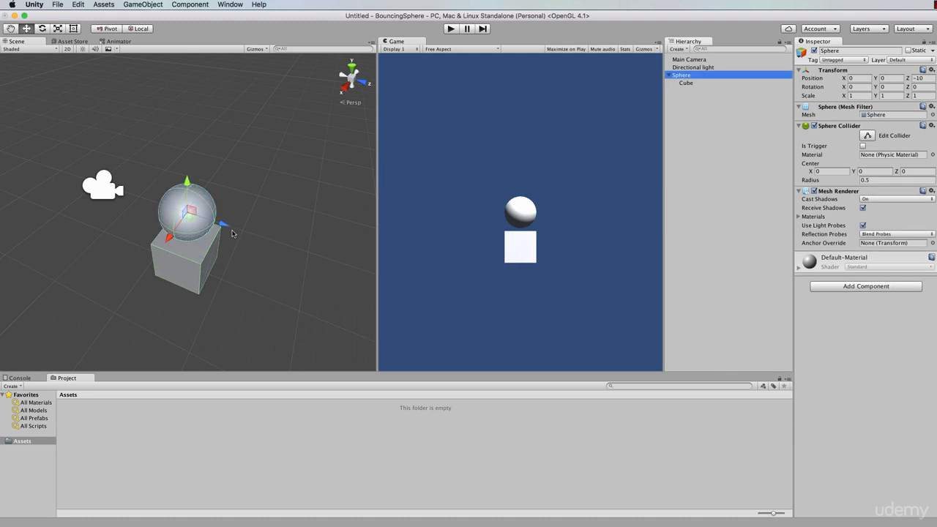
mouse_move(225, 228)
mouse_down()
mouse_move(189, 214)
mouse_move(243, 229)
mouse_move(223, 226)
mouse_up()
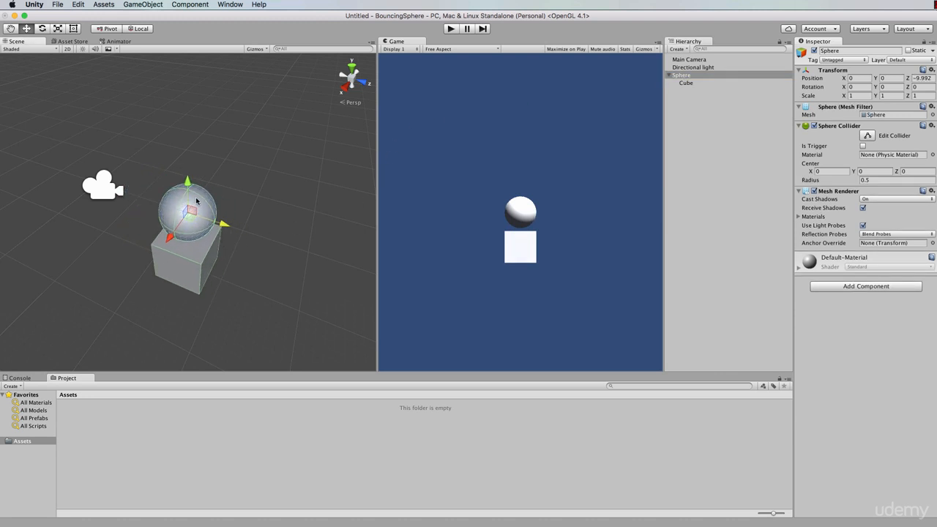
mouse_move(188, 180)
mouse_down()
mouse_move(189, 44)
mouse_move(186, 171)
mouse_up()
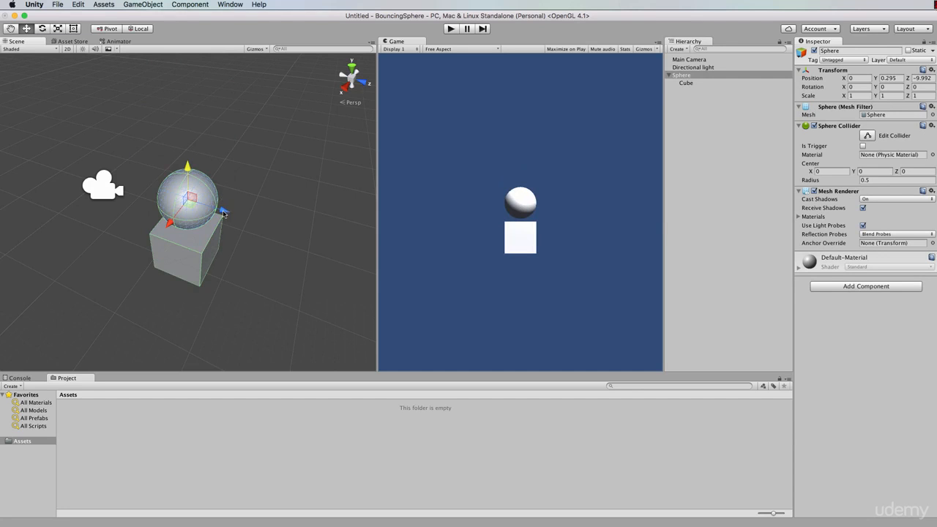
mouse_move(223, 218)
mouse_down()
mouse_move(272, 233)
mouse_move(217, 204)
mouse_up()
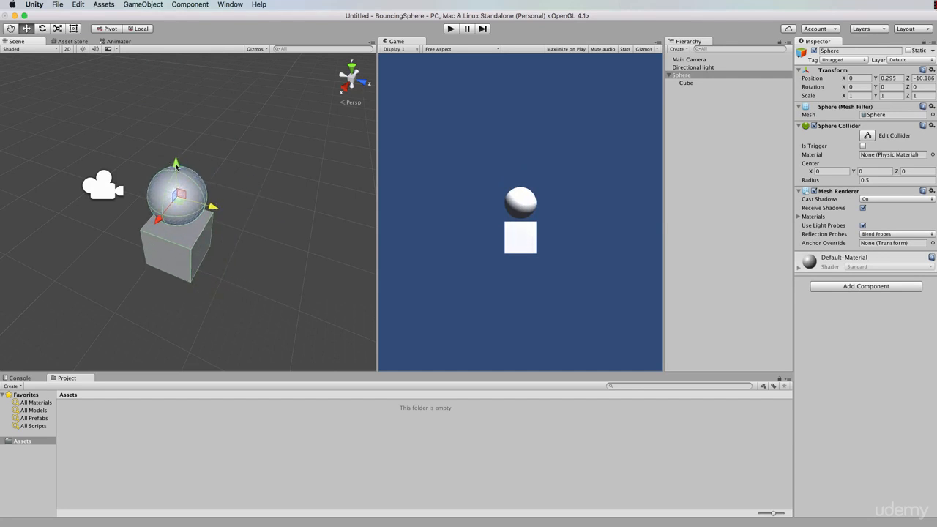
drag(176, 158, 181, 131)
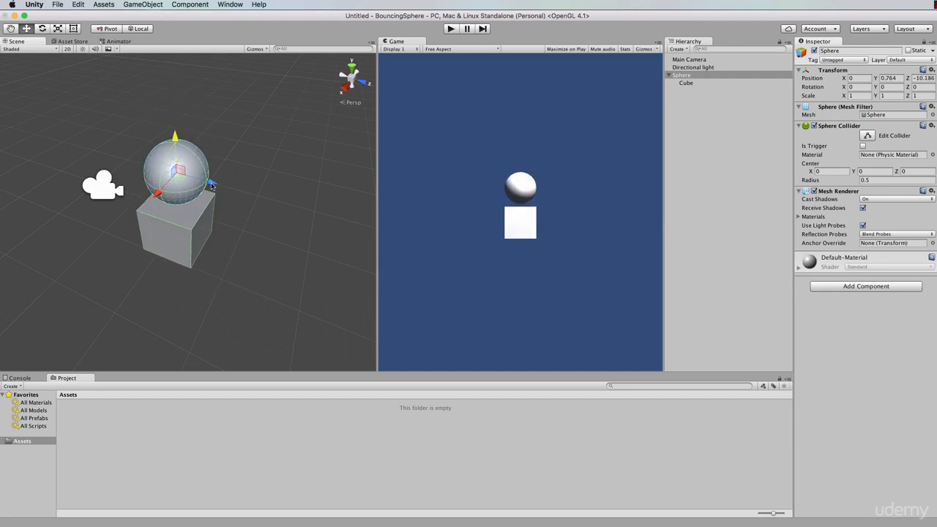
drag(214, 181, 233, 187)
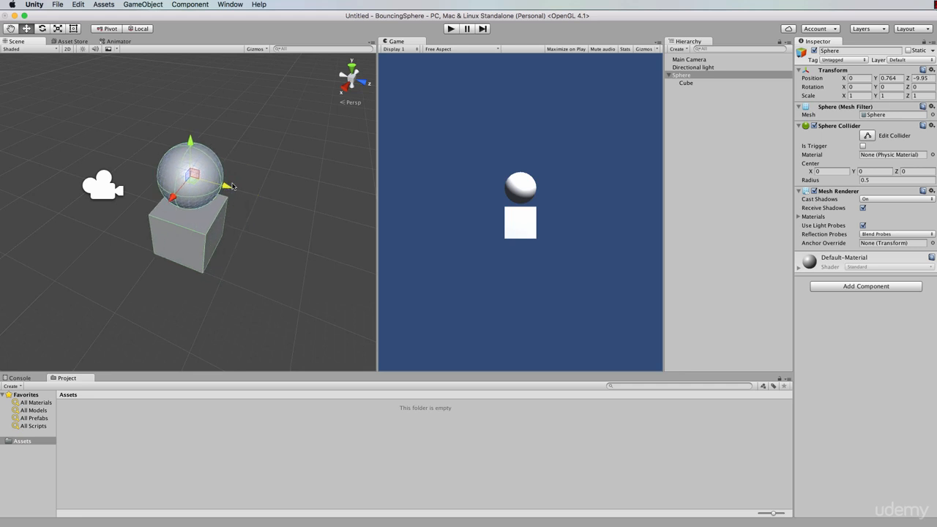
Detach the cube from the sphere so that it sits at the root level of the hierarchy.
click(685, 83)
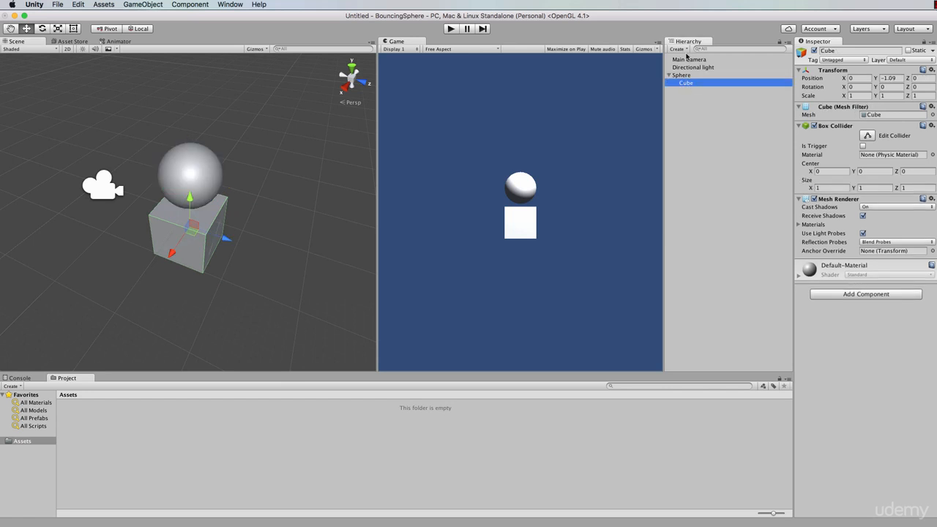
drag(689, 86, 669, 105)
Examine the sphere and cube from different angles and distances in the scene, and inspect the Main Camera's settings.
key(alt)
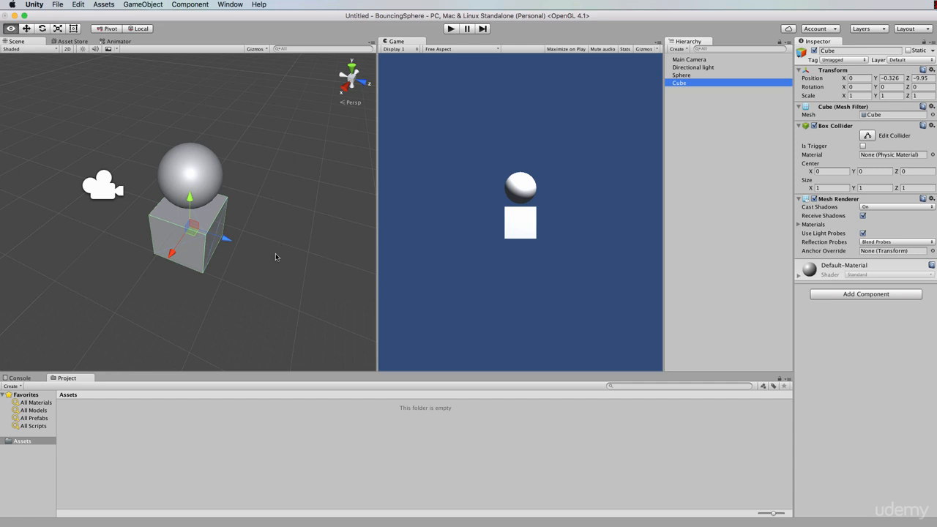
alt+drag(275, 263, 142, 110)
key(q)
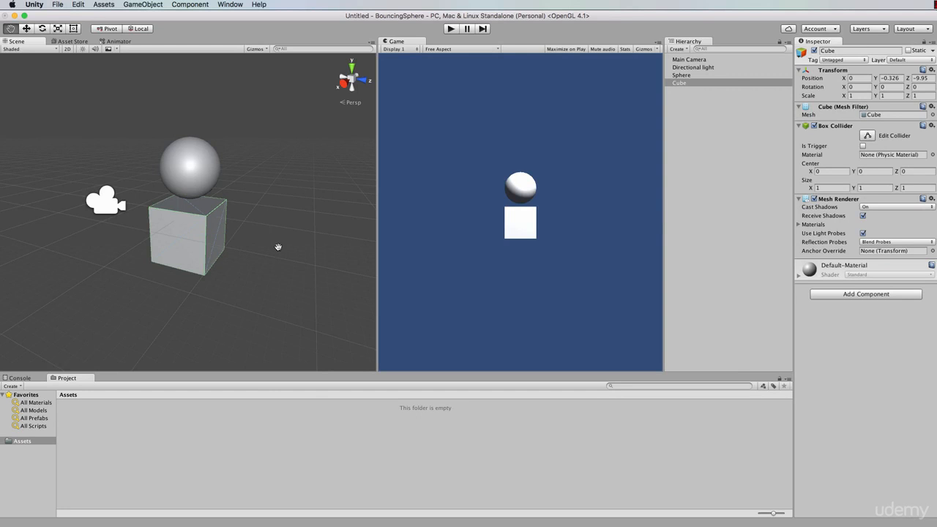
mouse_move(278, 247)
mouse_down()
mouse_move(274, 109)
mouse_move(286, 292)
mouse_move(169, 285)
mouse_move(322, 295)
mouse_move(324, 191)
mouse_move(322, 224)
mouse_move(232, 264)
mouse_move(335, 266)
mouse_move(257, 253)
mouse_move(275, 218)
mouse_move(306, 264)
mouse_move(190, 236)
mouse_move(274, 236)
mouse_move(325, 150)
mouse_move(270, 247)
mouse_up()
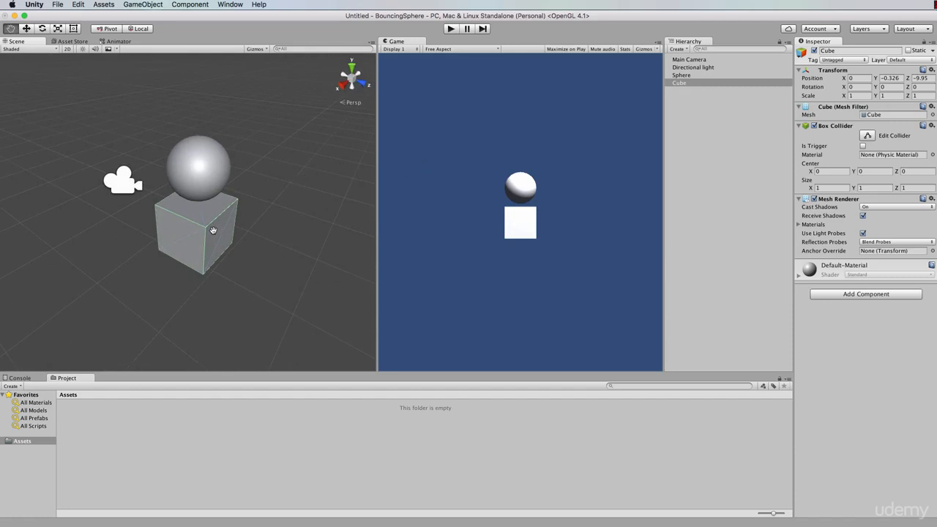
click(681, 83)
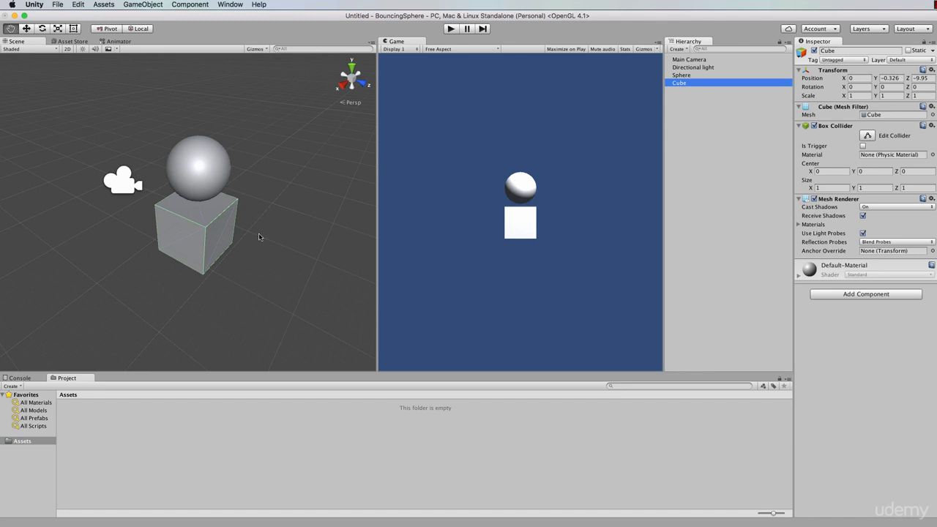
scroll(258, 236, up, 3)
scroll(258, 236, down, 2)
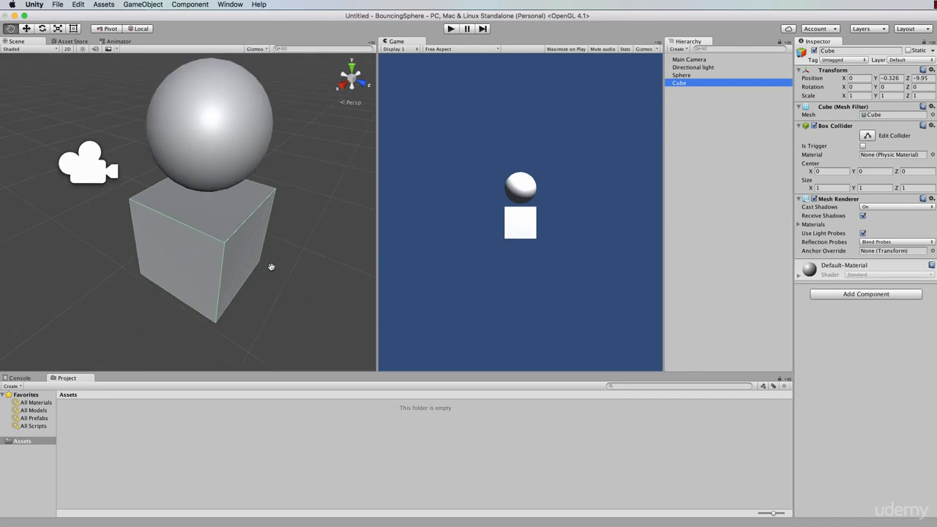
scroll(270, 266, down, 3)
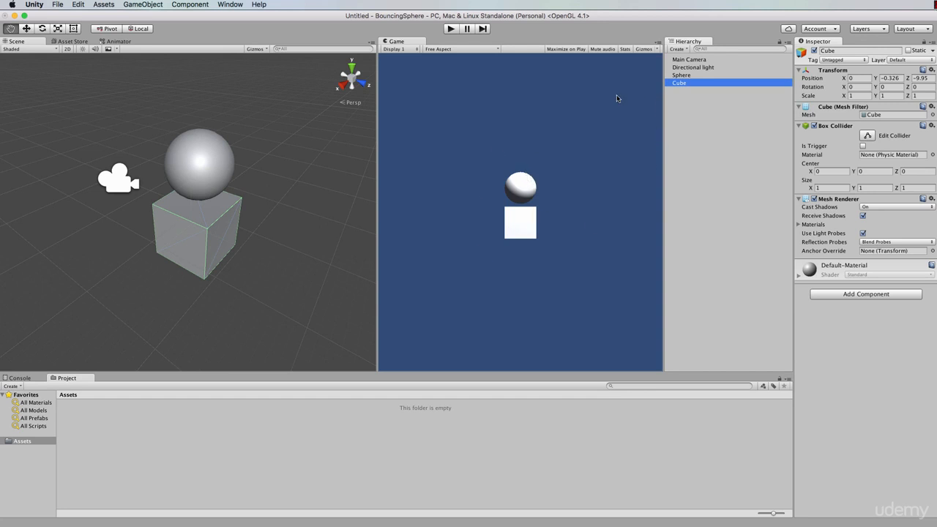
click(699, 60)
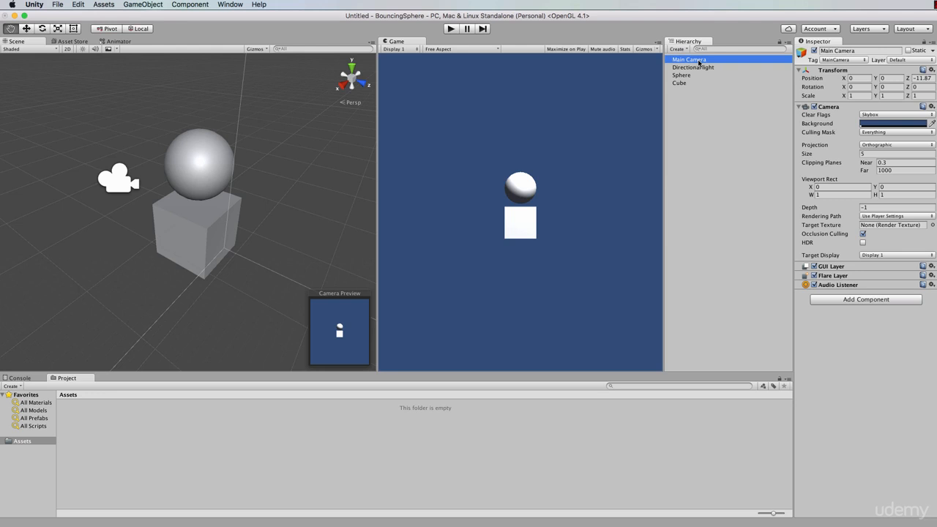
Move the cube along all three axes to about X -1.25, Y -0.842, Z -10.6.
click(681, 83)
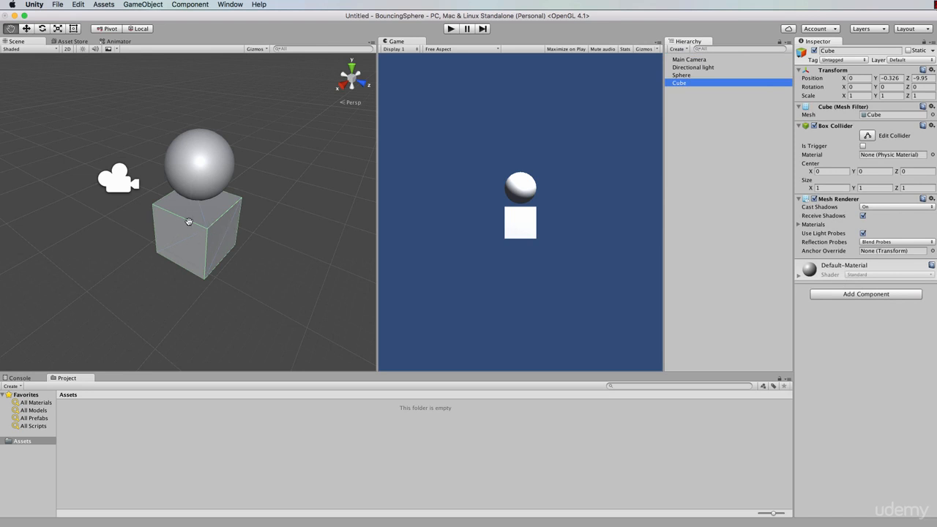
key(w)
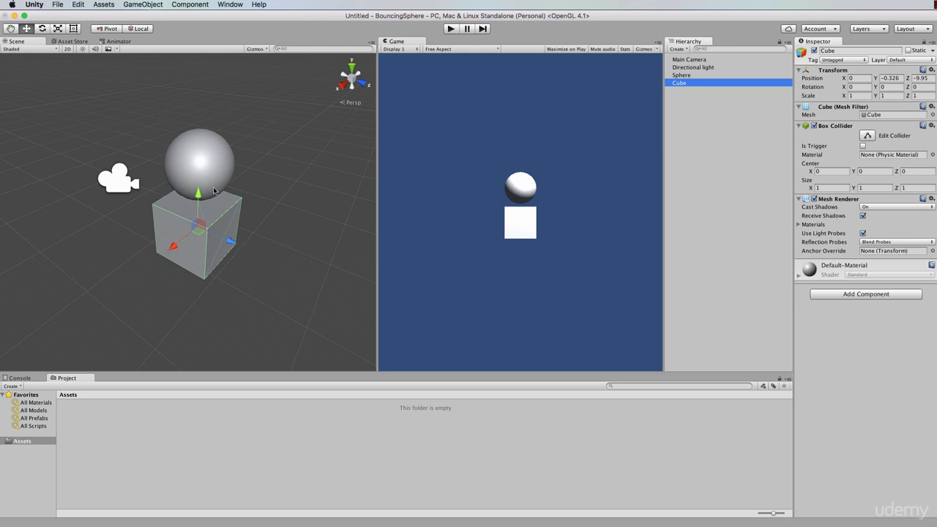
mouse_move(235, 249)
mouse_down()
mouse_move(279, 268)
mouse_move(238, 247)
mouse_up()
drag(203, 197, 202, 223)
drag(176, 278, 181, 246)
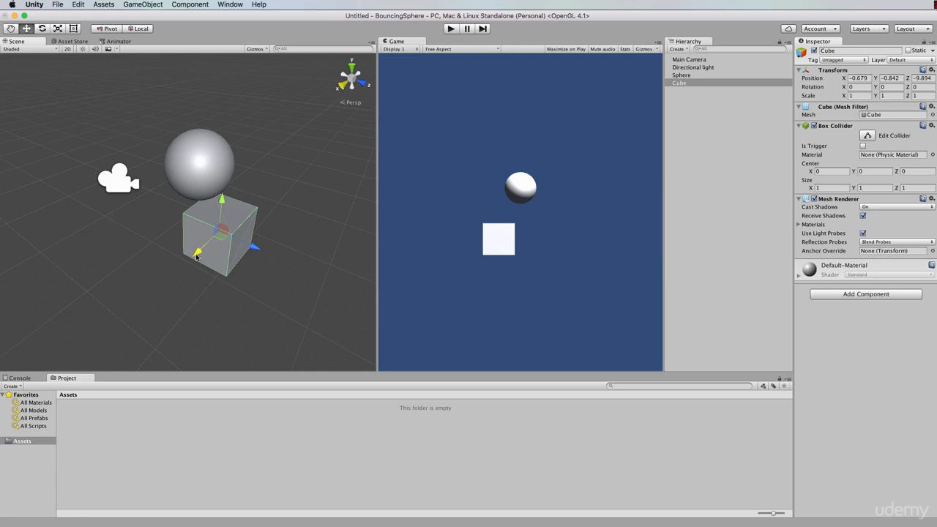
drag(196, 256, 213, 240)
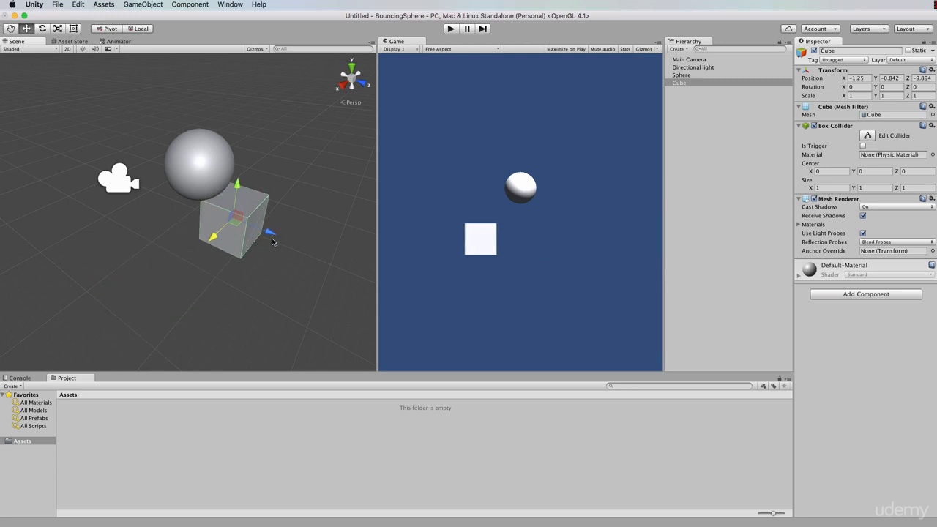
drag(272, 242, 215, 184)
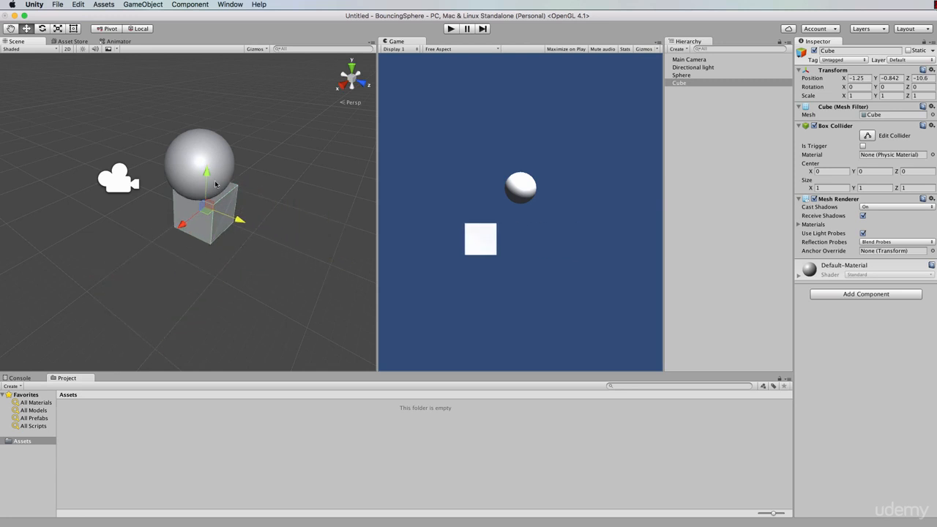
Reposition the cube on the other side of the sphere, at about X 1.089, Y 0.301, Z -9.728.
click(214, 210)
click(211, 214)
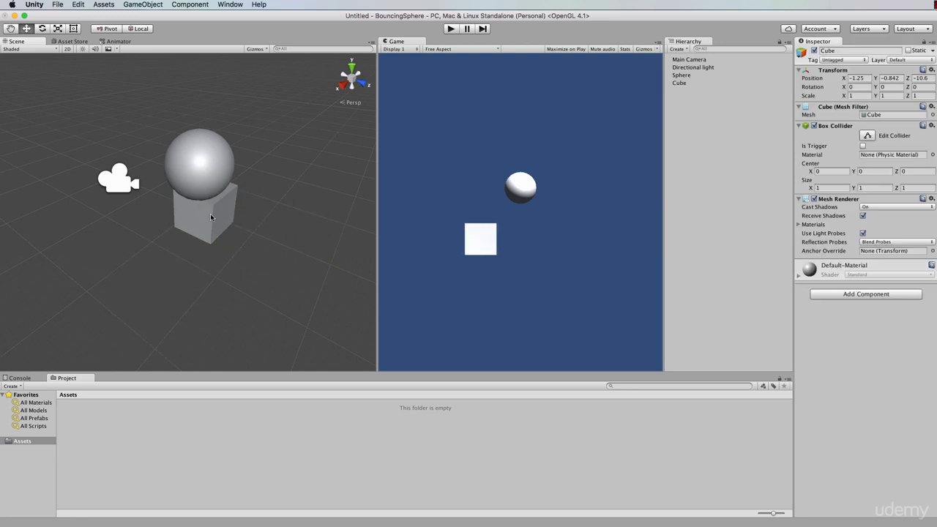
drag(211, 215, 245, 175)
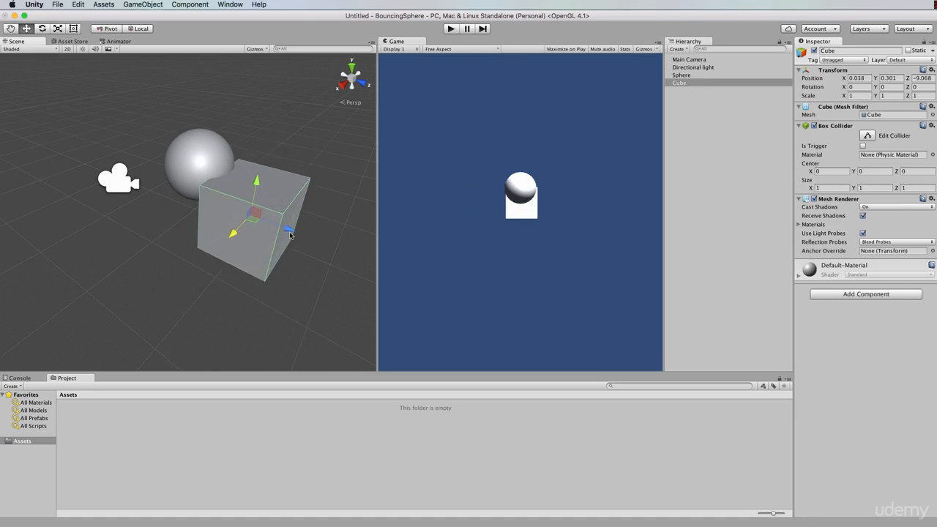
drag(290, 232, 156, 243)
drag(166, 253, 173, 256)
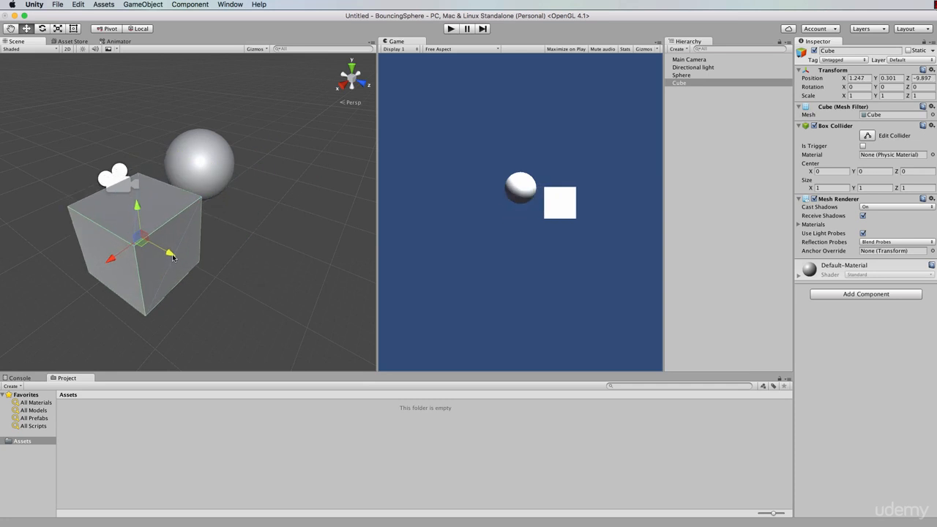
click(682, 83)
click(681, 84)
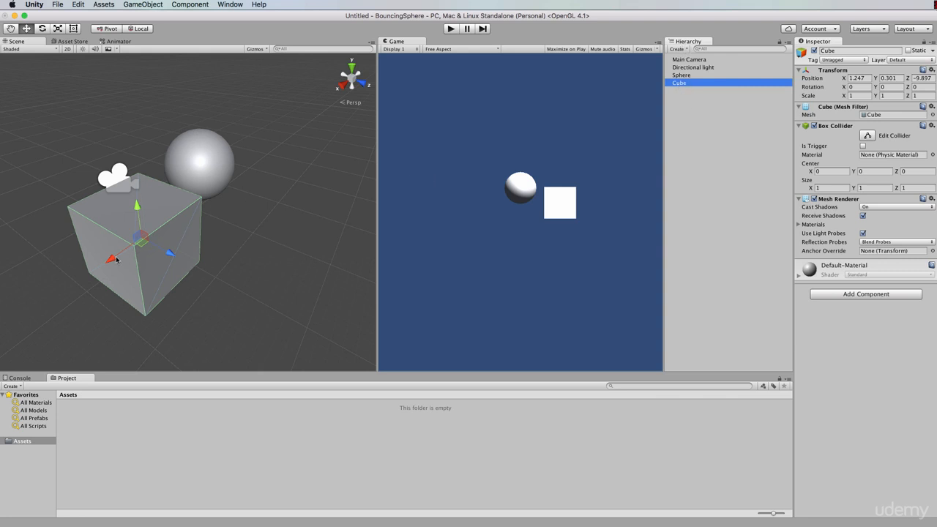
drag(115, 259, 190, 261)
mouse_move(131, 262)
mouse_down()
mouse_move(178, 235)
mouse_move(140, 273)
mouse_up()
Rotate the cube freely around its axes to about X -46.8, Y -5.9, Z 380.5 degrees.
key(e)
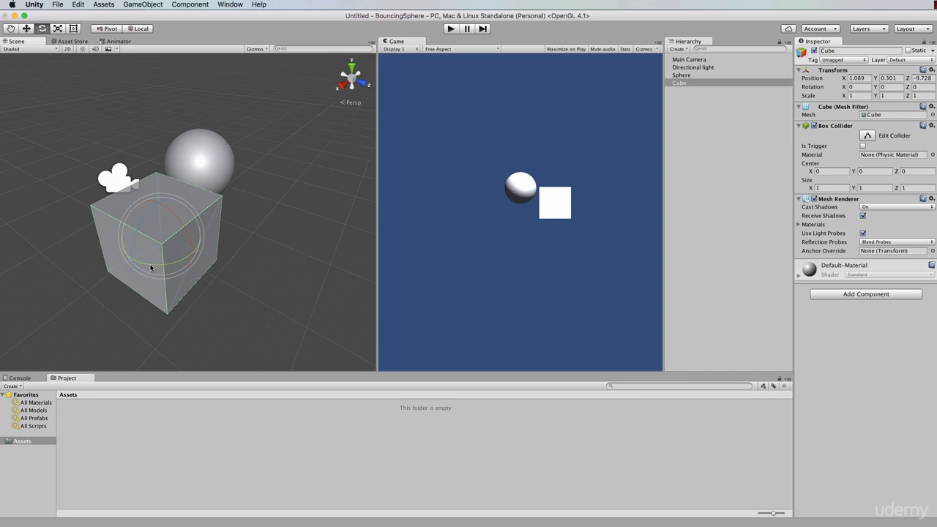
mouse_move(151, 269)
mouse_down()
mouse_move(113, 266)
mouse_move(167, 268)
mouse_up()
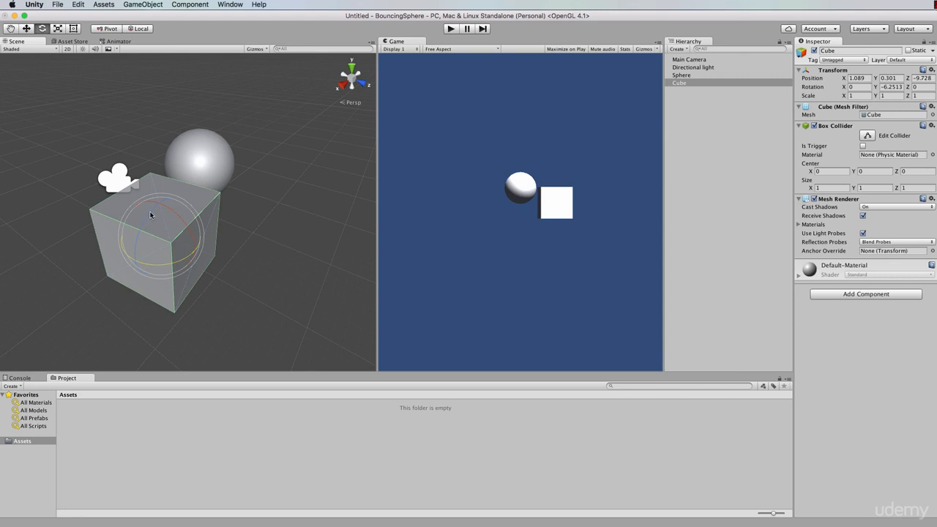
drag(150, 211, 168, 207)
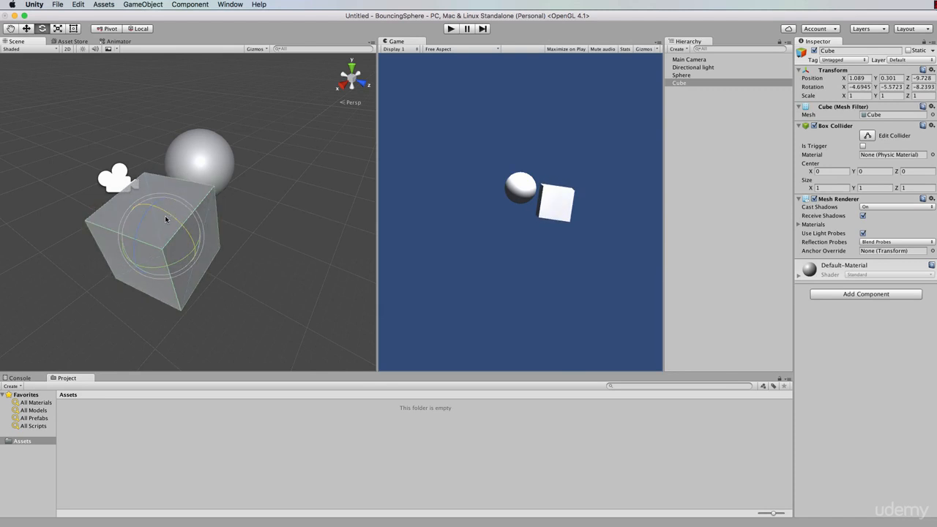
mouse_move(155, 242)
mouse_down()
mouse_move(154, 205)
mouse_move(236, 224)
mouse_move(212, 257)
mouse_move(229, 289)
mouse_move(159, 192)
mouse_move(203, 272)
mouse_move(212, 260)
mouse_move(142, 244)
mouse_move(124, 227)
mouse_move(184, 241)
mouse_move(167, 230)
mouse_move(156, 247)
mouse_move(159, 239)
mouse_move(180, 250)
mouse_move(166, 210)
mouse_move(162, 233)
mouse_move(185, 229)
mouse_move(148, 242)
mouse_up()
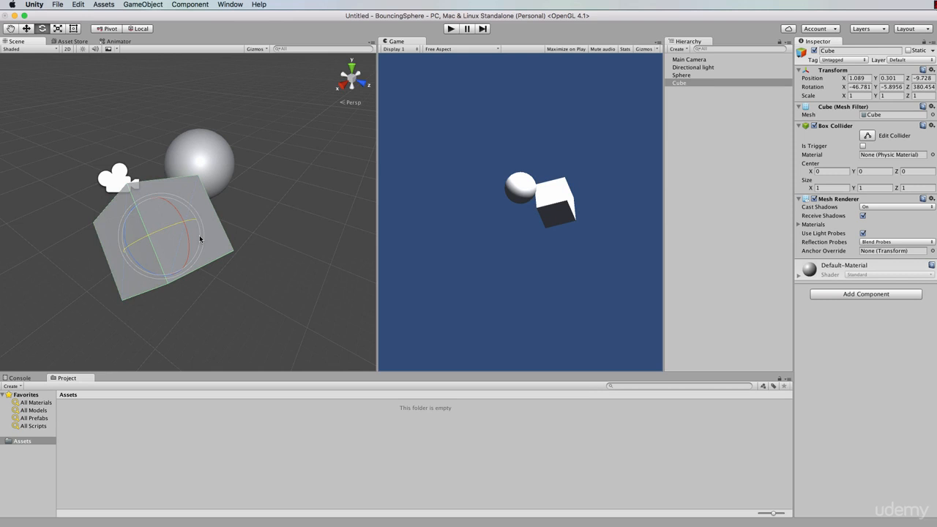
Scale the cube freely along its axes and uniformly to about X 1.199, Y 1.442, Z 1.059.
key(r)
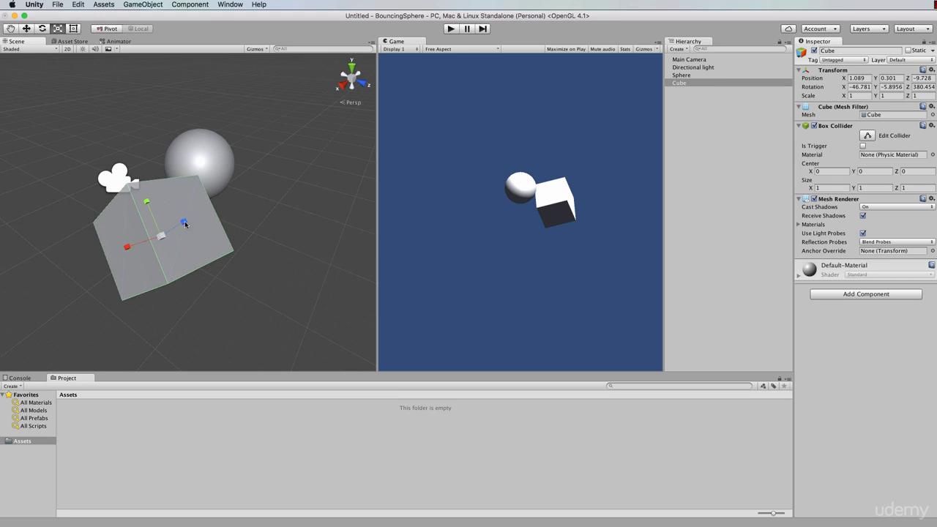
drag(184, 223, 138, 194)
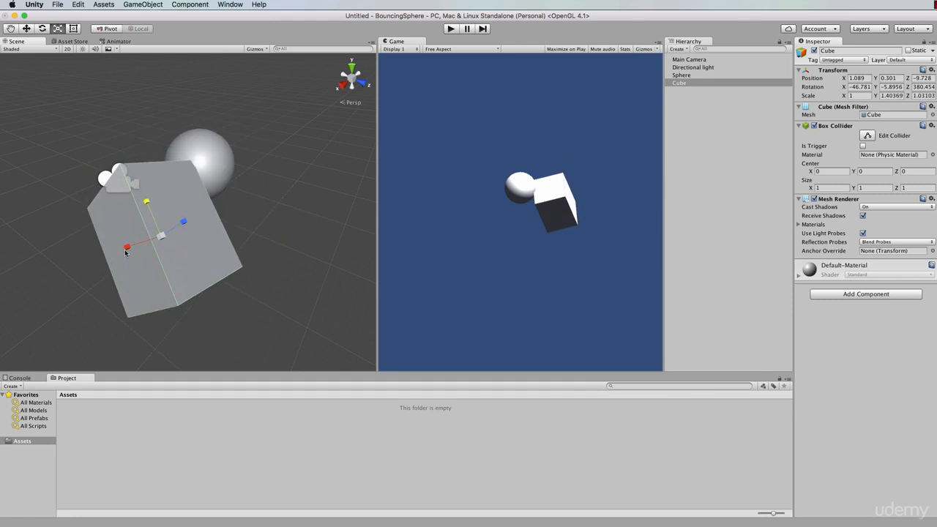
mouse_move(126, 249)
mouse_down()
mouse_move(83, 261)
mouse_move(128, 247)
mouse_up()
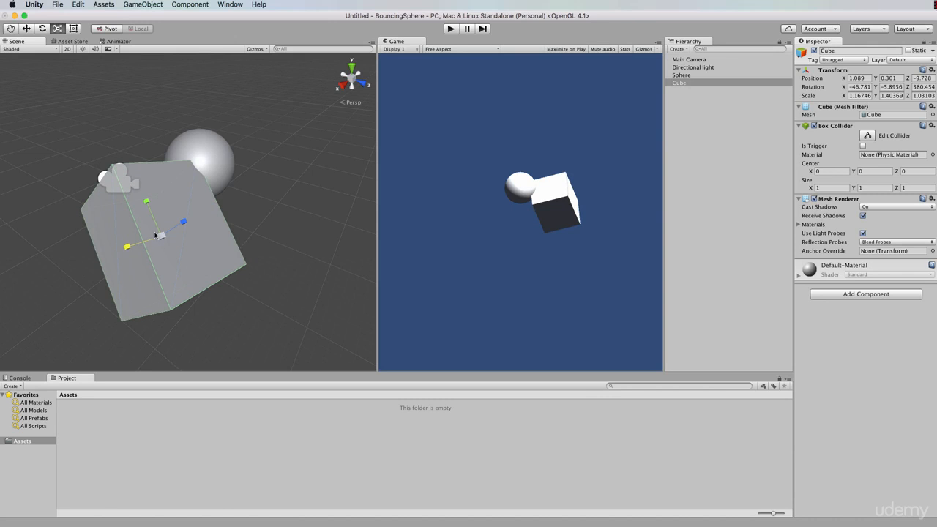
mouse_move(162, 238)
mouse_down()
mouse_move(139, 240)
mouse_move(213, 246)
mouse_move(147, 244)
mouse_move(159, 244)
mouse_up()
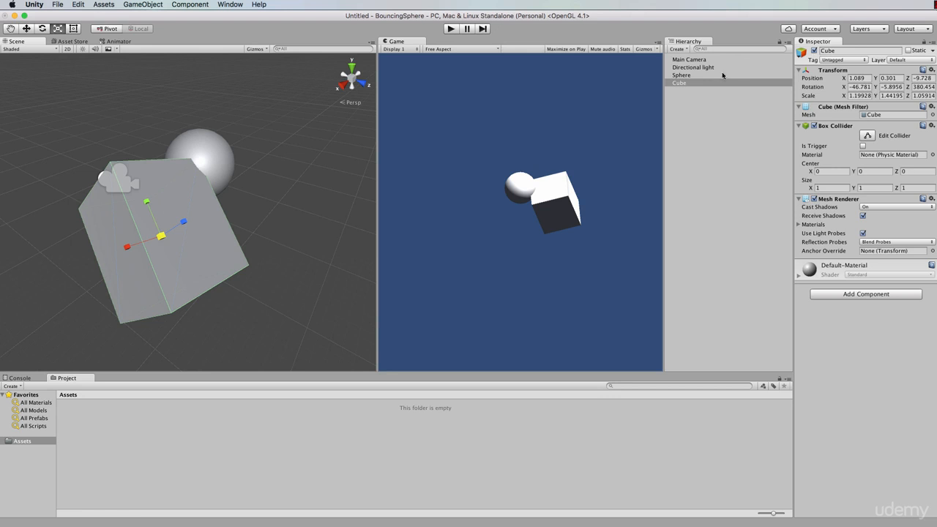
Set the cube's scale to exactly 2 on the X, Y and Z axes.
click(682, 84)
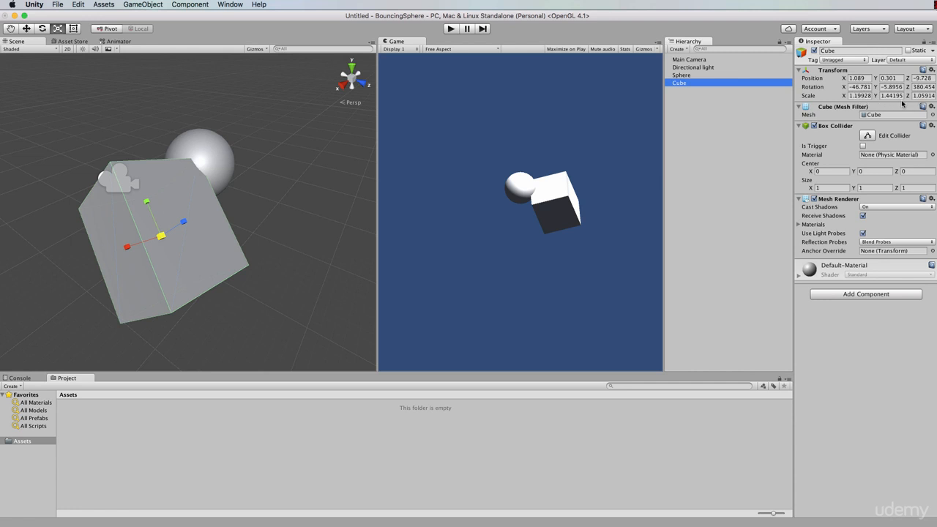
click(860, 96)
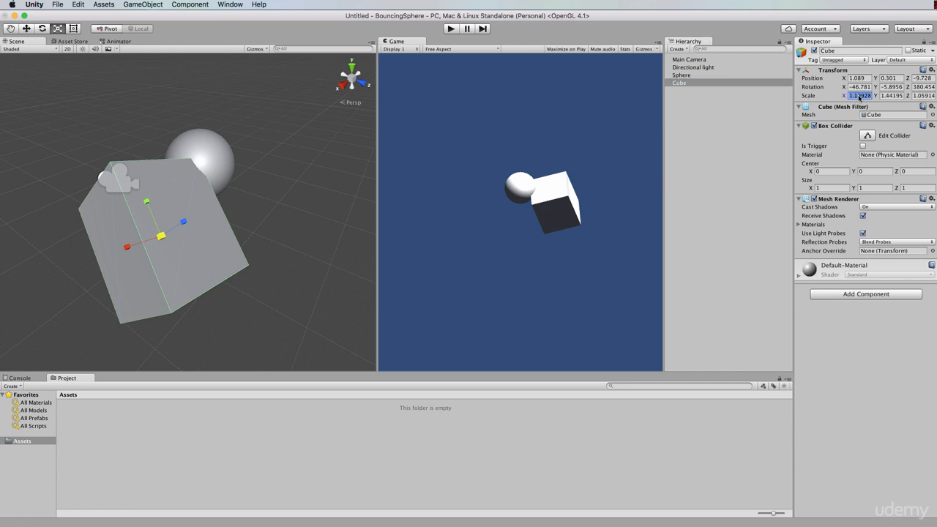
text(2)
click(885, 96)
text(2)
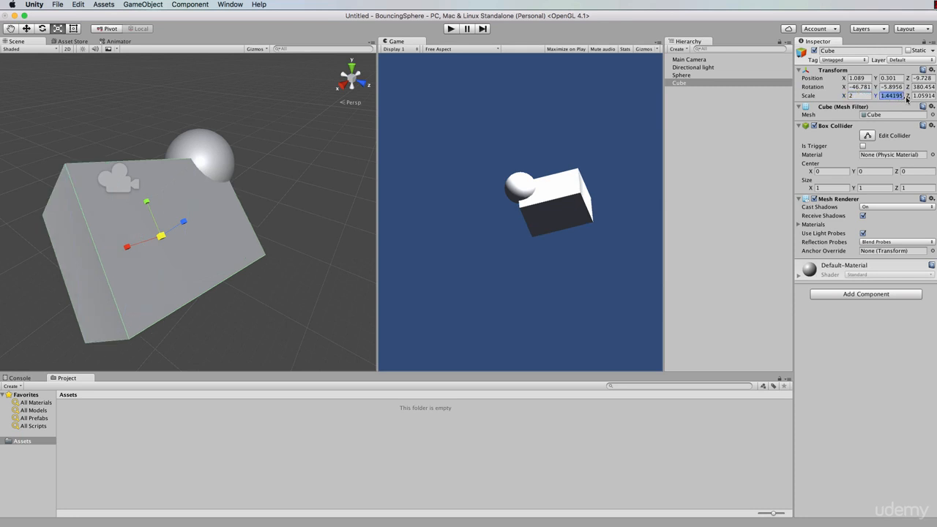
click(917, 95)
text(2)
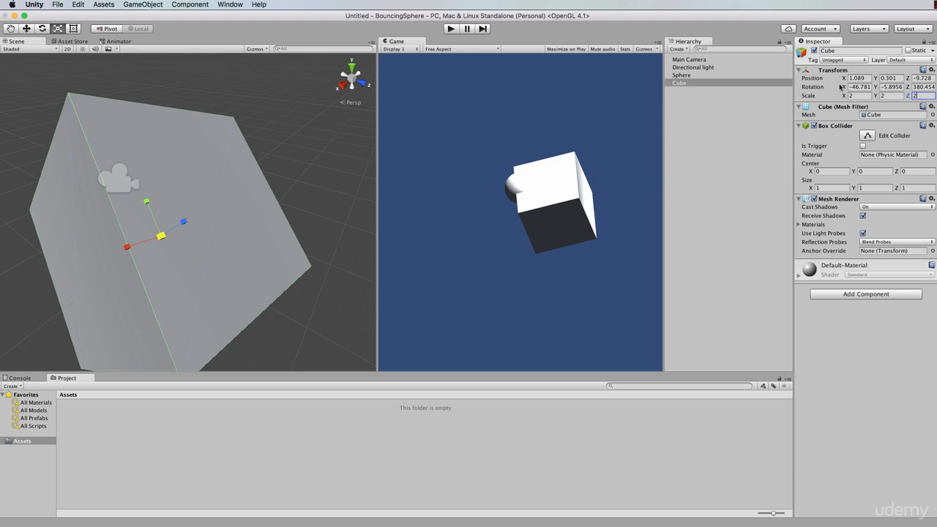
Reset the cube's rotation to 0 on all axes and turn it 45 degrees about Y.
click(863, 88)
text(0)
key(Tab)
text(0)
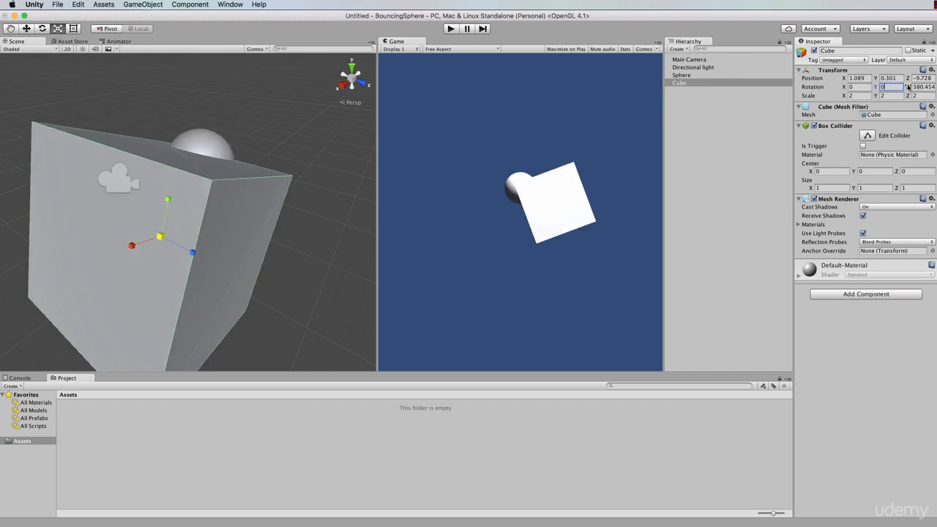
key(Tab)
text(0)
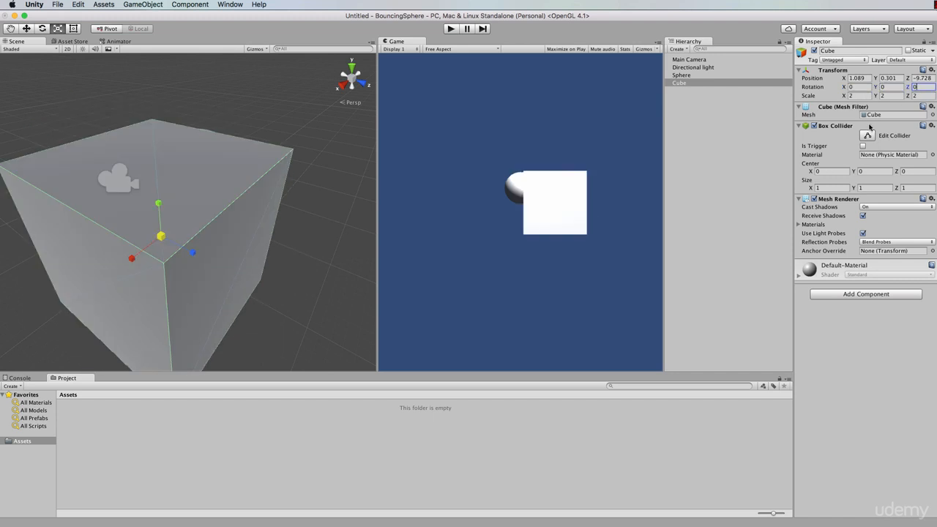
click(889, 87)
text(45)
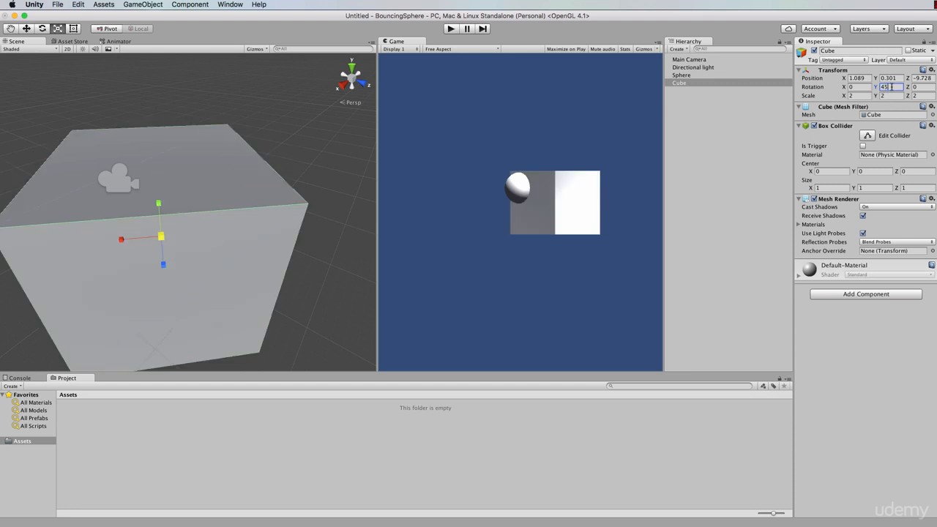
Place the cube at the scene origin by setting its X, Y and Z position to 0.
click(865, 77)
text(0)
click(888, 78)
text(0)
click(920, 77)
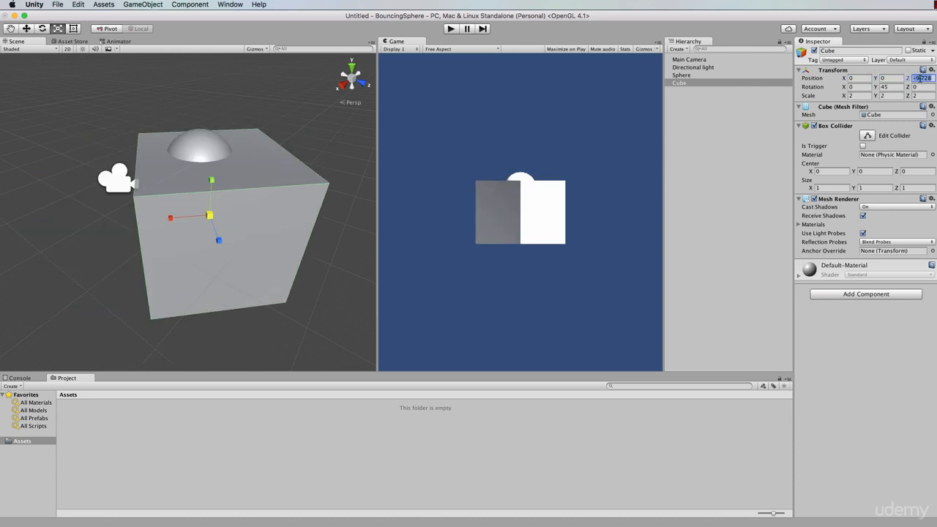
text(0)
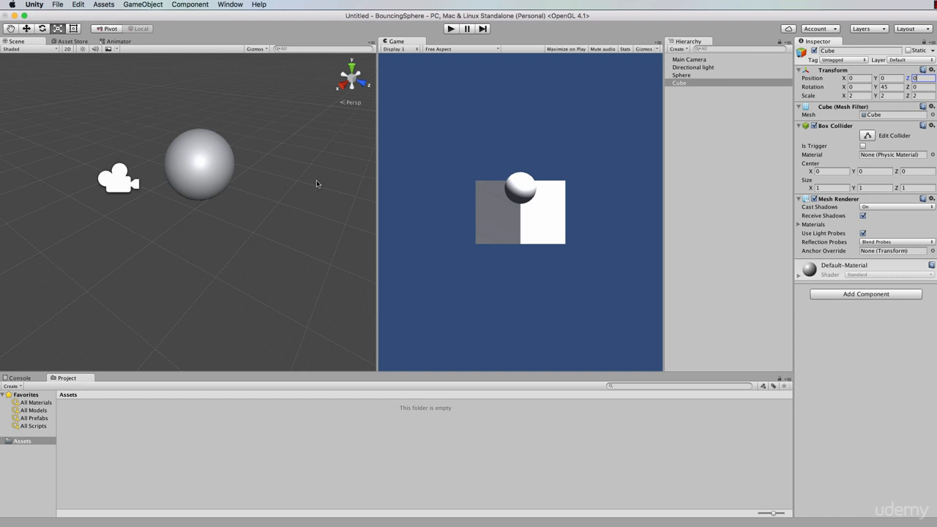
Move the sphere far away from the cube along the X axis, to about X -100.9.
click(686, 75)
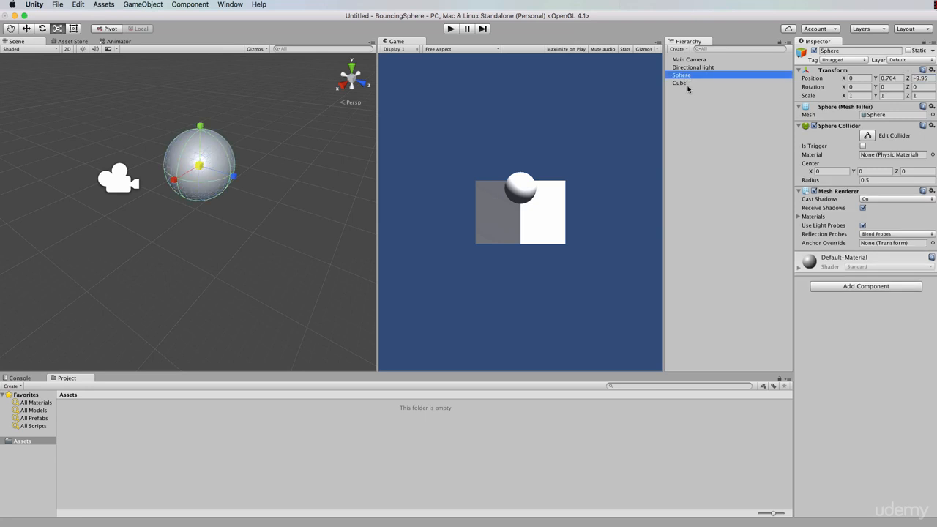
scroll(330, 141, down, 10)
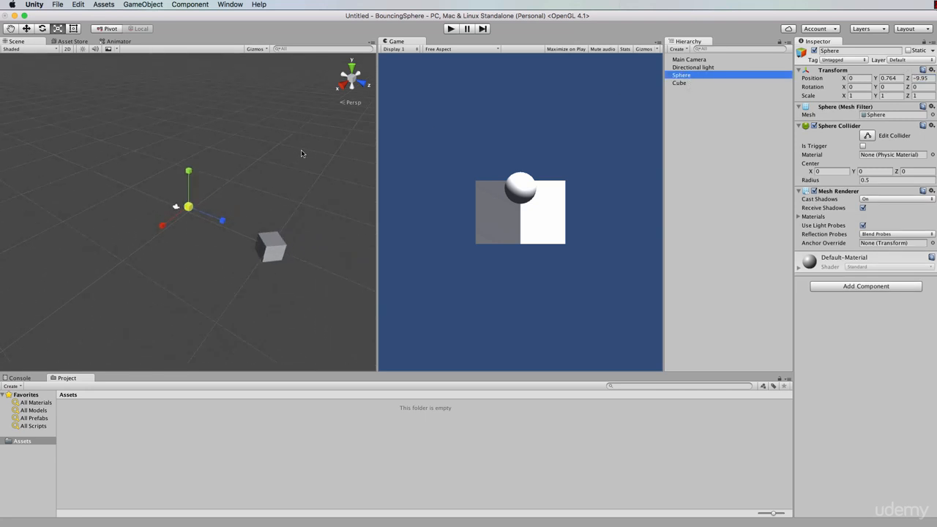
key(w)
drag(162, 227, 395, 18)
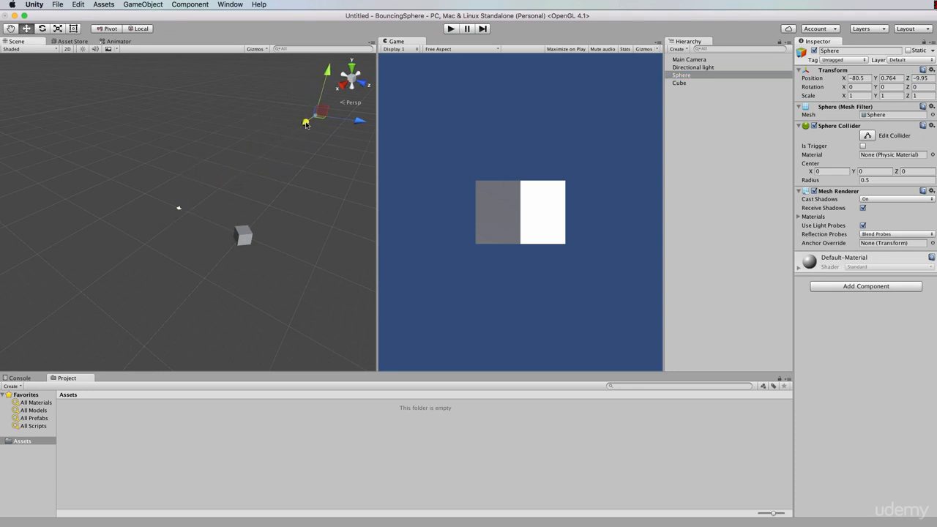
drag(306, 123, 317, 106)
Look around the cube in the scene, and focus the view on the distant sphere to examine it from another angle and at different distances.
scroll(285, 248, up, 5)
scroll(285, 249, up, 5)
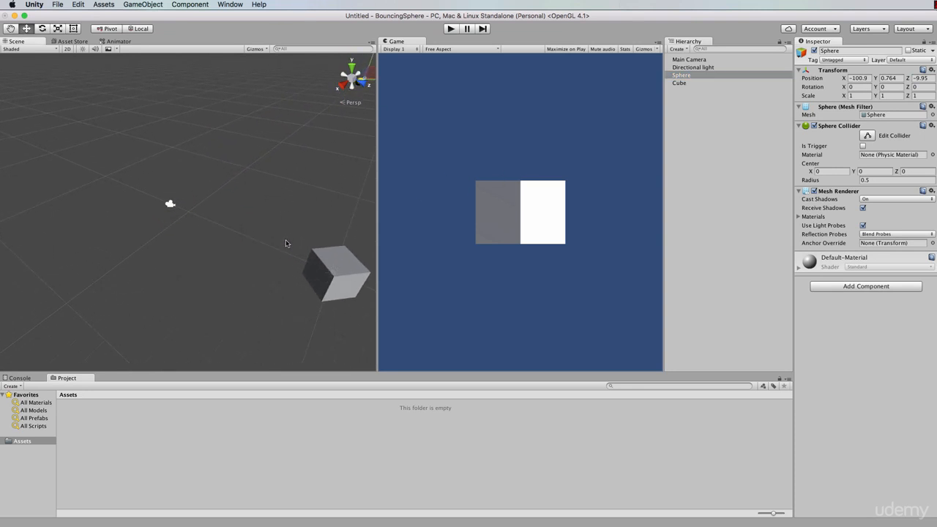
alt+drag(288, 243, 168, 142)
scroll(290, 288, up, 4)
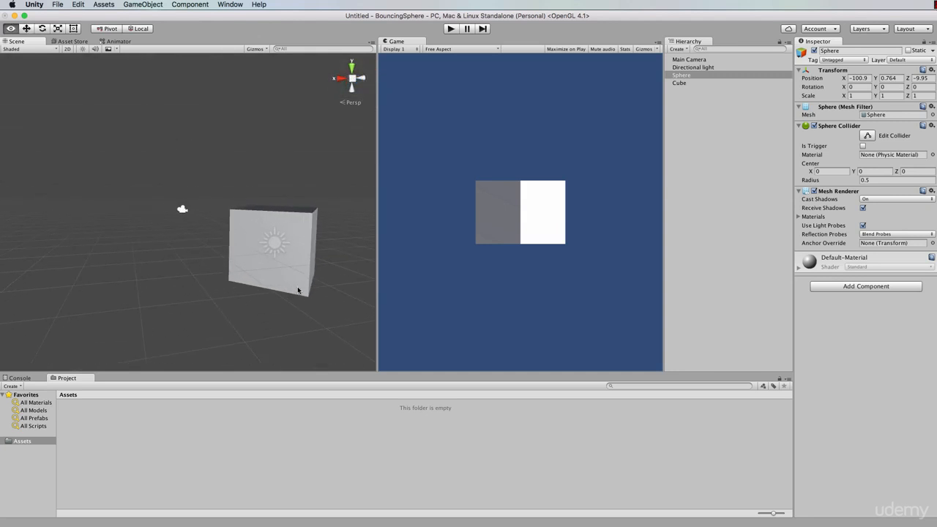
alt+drag(296, 291, 235, 295)
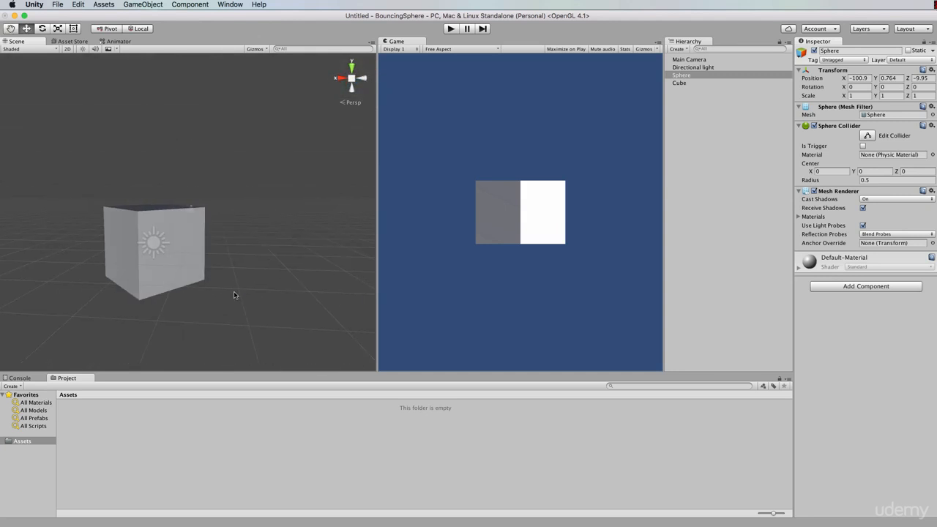
click(681, 76)
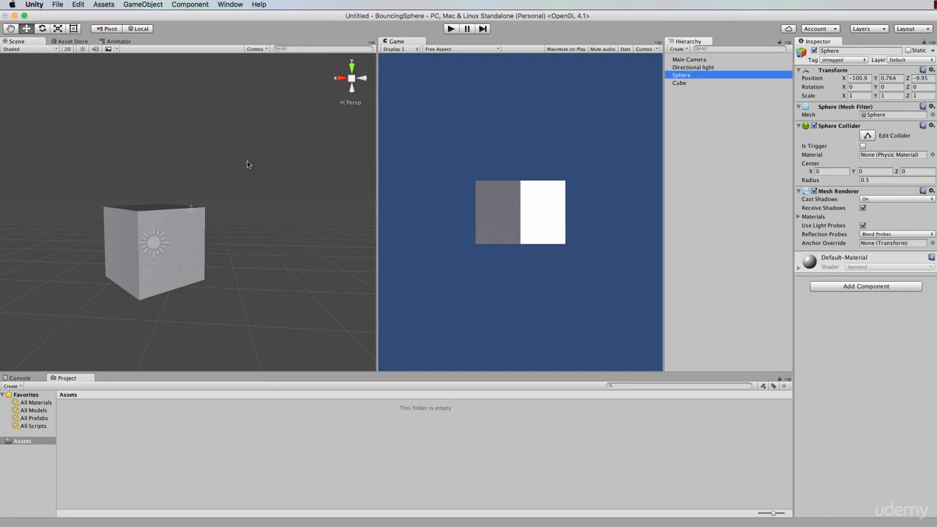
key(f)
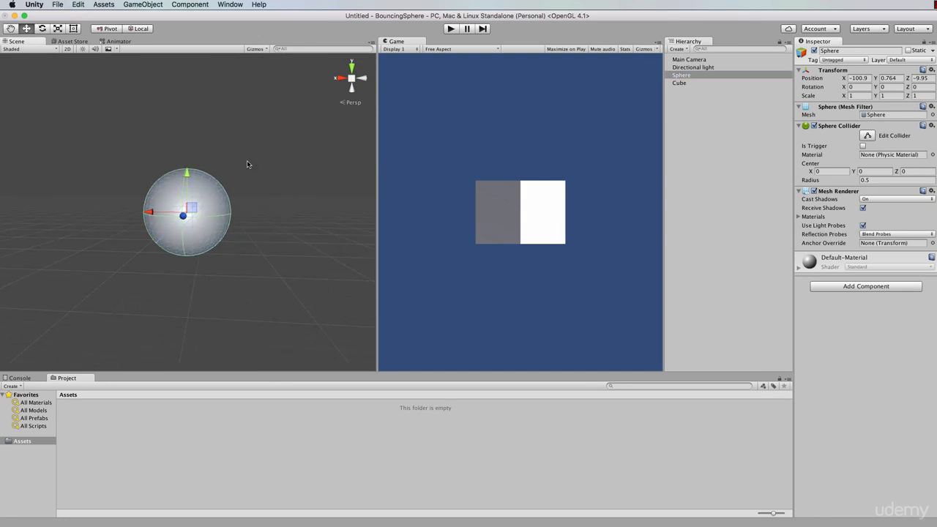
alt+drag(245, 145, 200, 169)
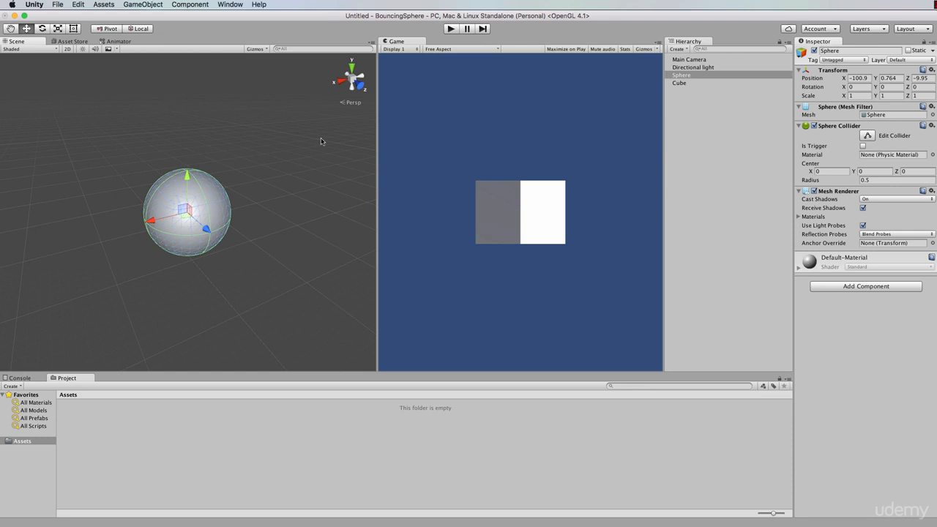
scroll(291, 157, down, 3)
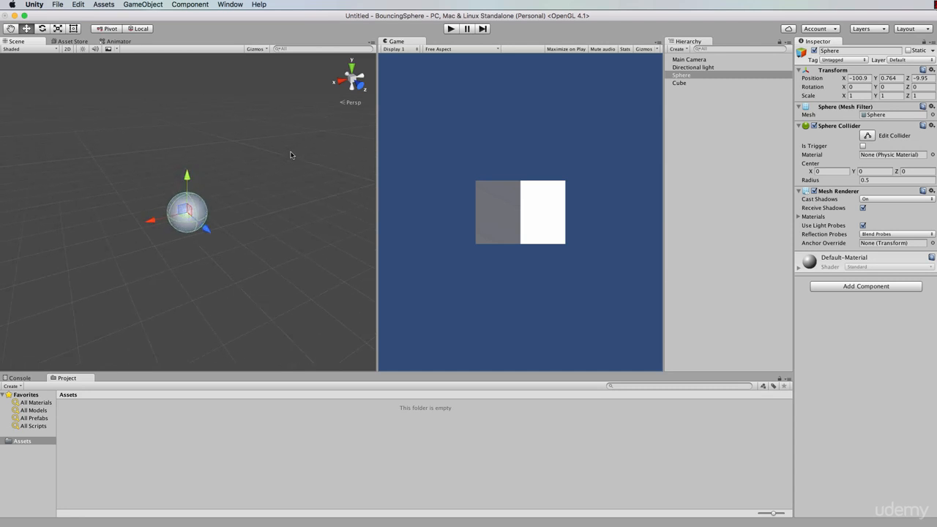
scroll(291, 153, up, 5)
scroll(291, 154, down, 3)
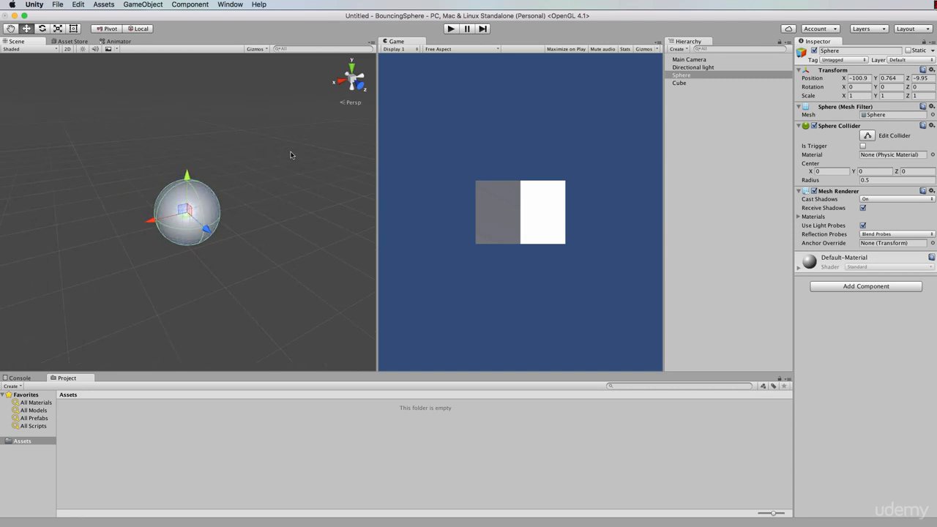